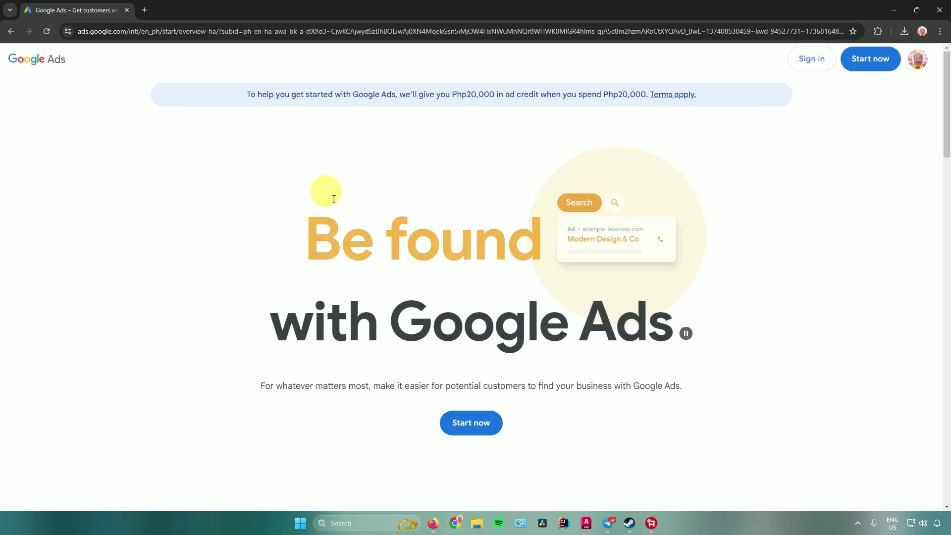
Step: Start a new campaign with 'Sample Business' as the business name
{"action": "left_click", "coordinate": [458, 419]}
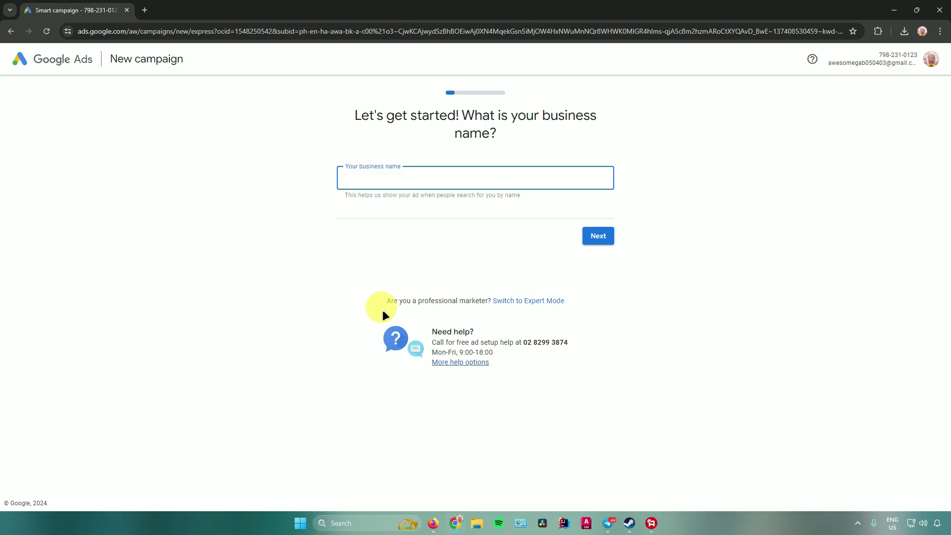
{"action": "type", "text": "Sample Business"}
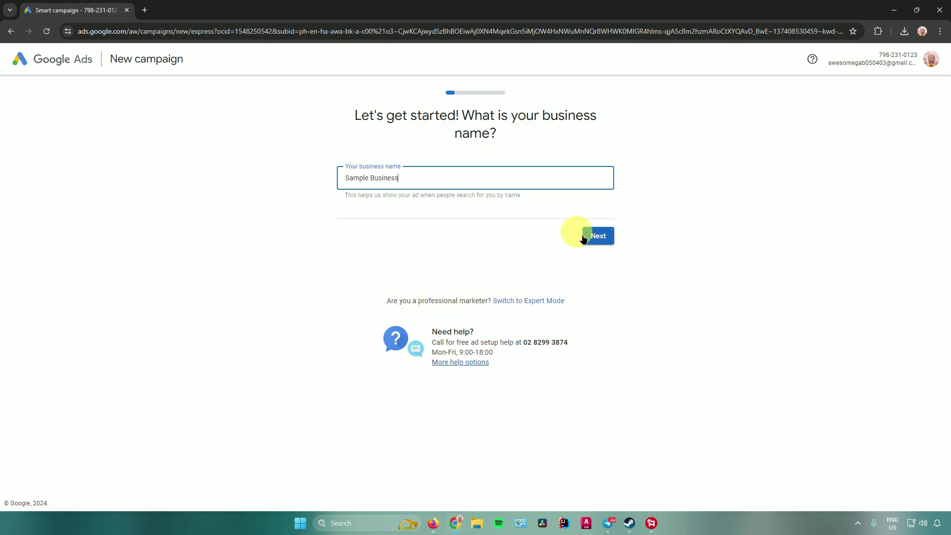
{"action": "left_click", "coordinate": [584, 237]}
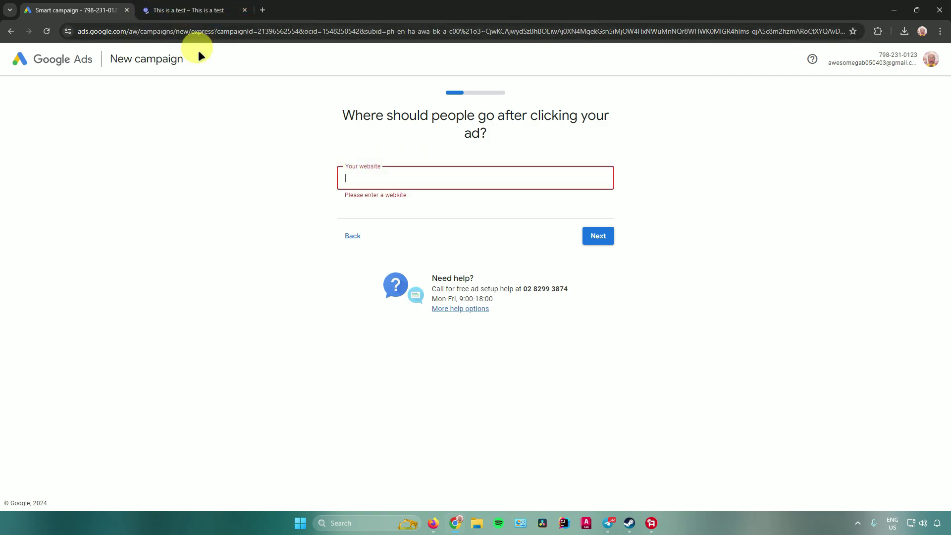
{"action": "left_click", "coordinate": [197, 11]}
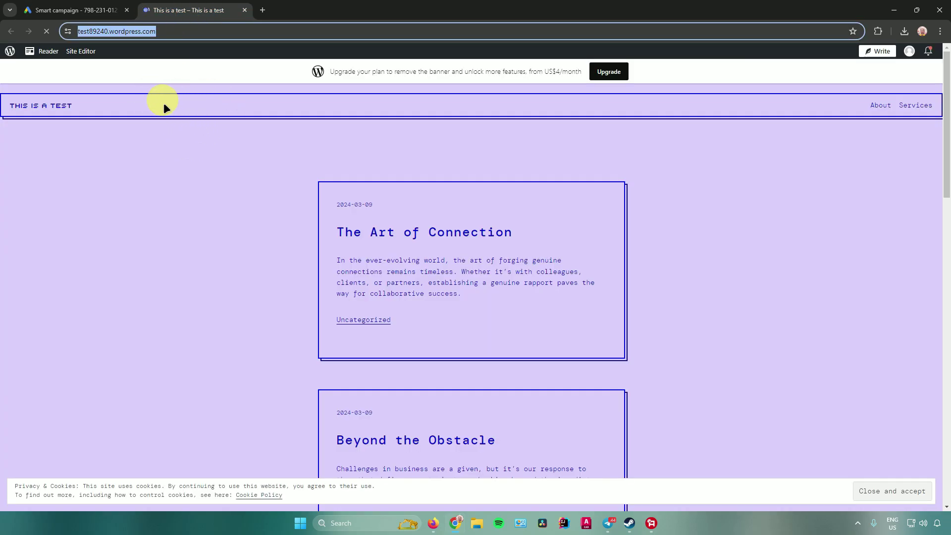
{"action": "right_click", "coordinate": [132, 31]}
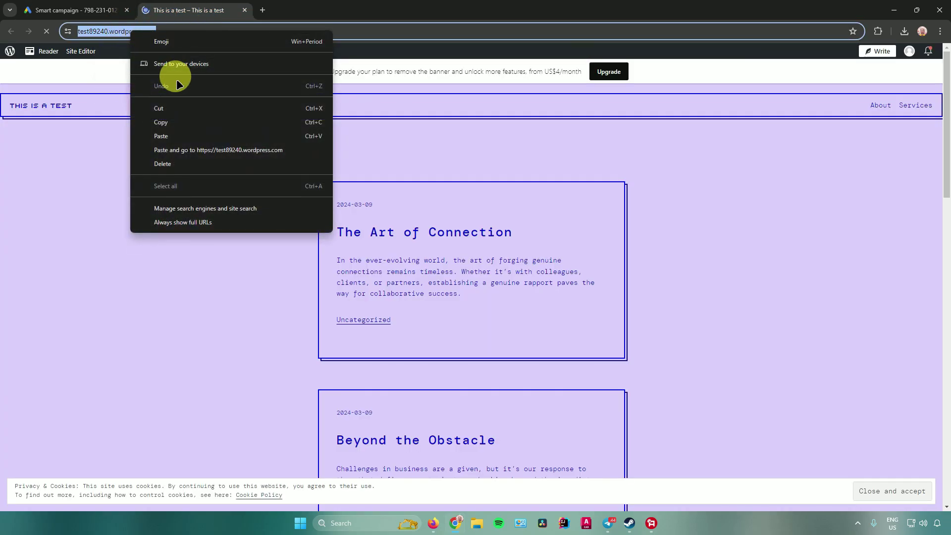
{"action": "left_click", "coordinate": [176, 122]}
{"action": "left_click", "coordinate": [74, 11]}
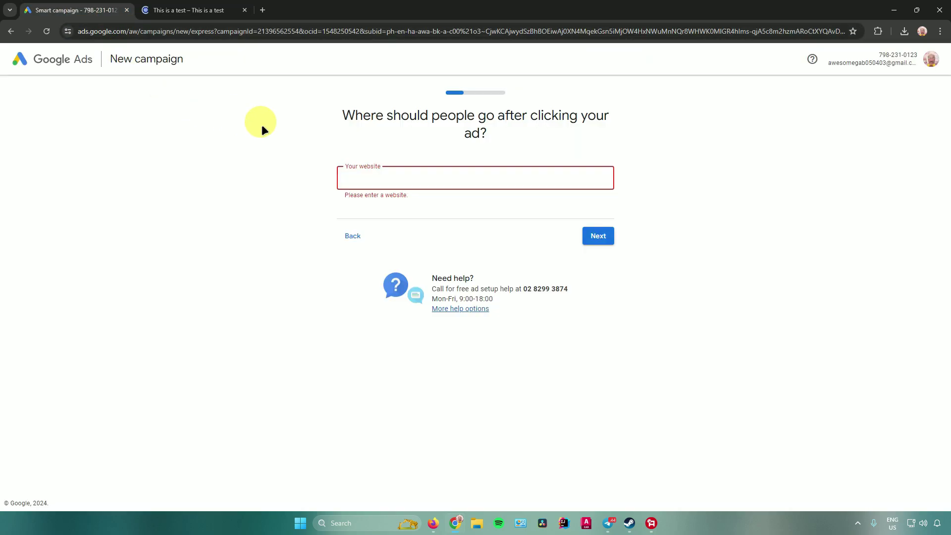
{"action": "key", "text": "ctrl+v"}
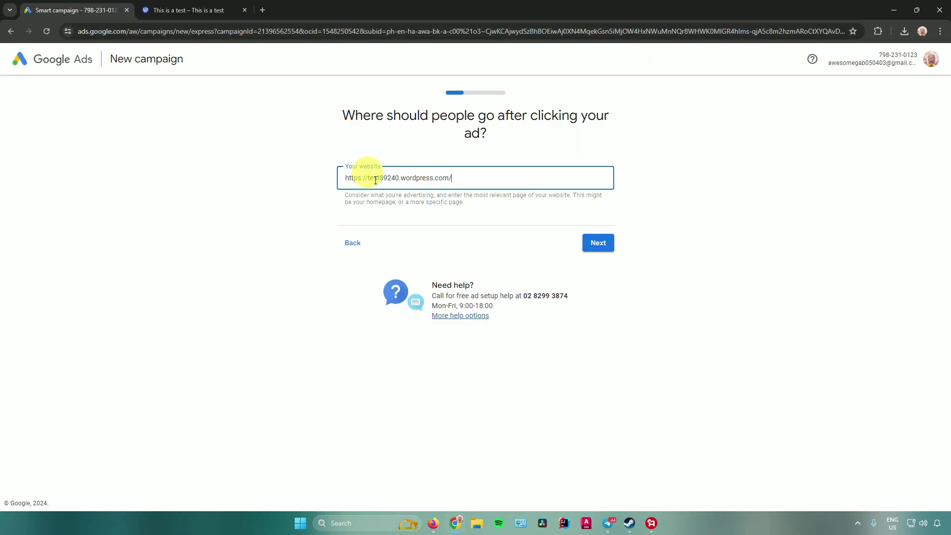
{"action": "left_click", "coordinate": [596, 243]}
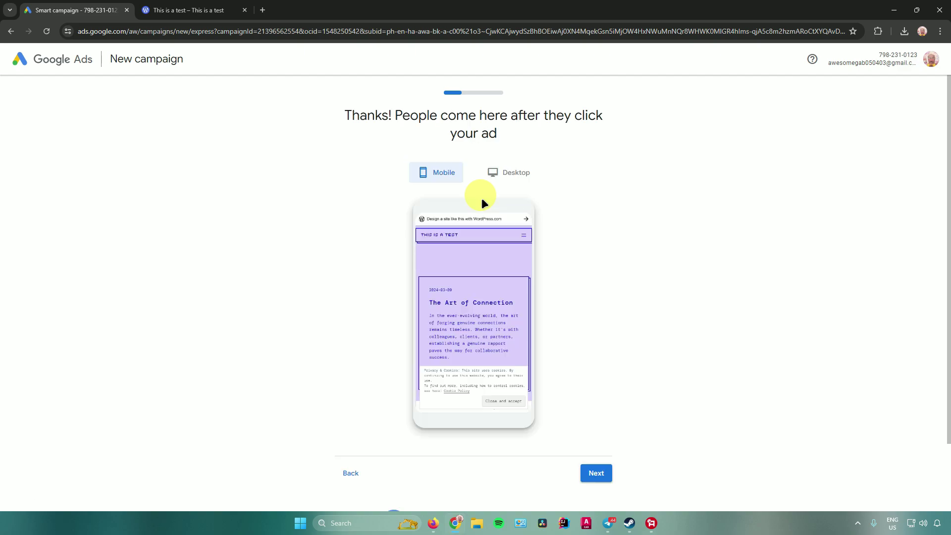
Step: Check the landing page preview on desktop and mobile, then continue
{"action": "left_click", "coordinate": [495, 172]}
{"action": "left_click", "coordinate": [443, 174]}
{"action": "scroll", "coordinate": [592, 350], "scroll_direction": "down", "scroll_amount": 2}
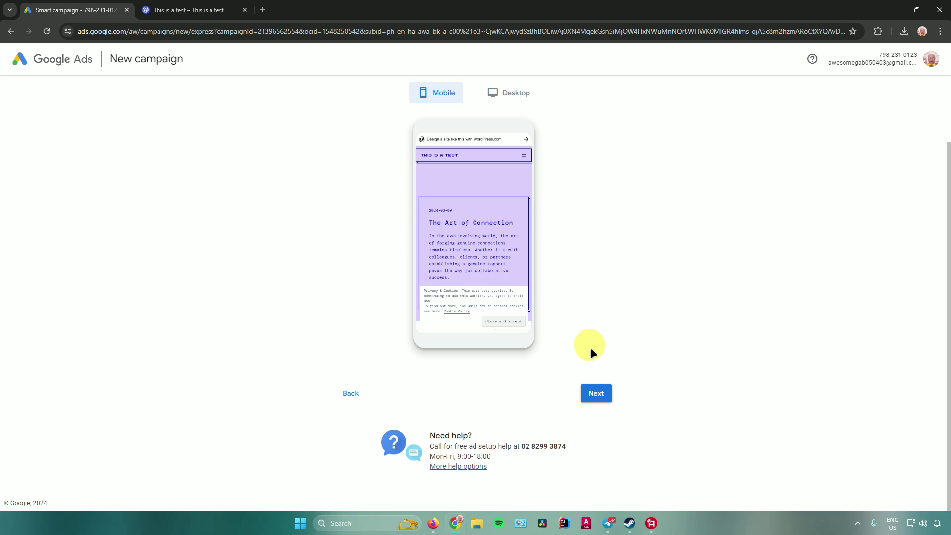
{"action": "left_click", "coordinate": [596, 391]}
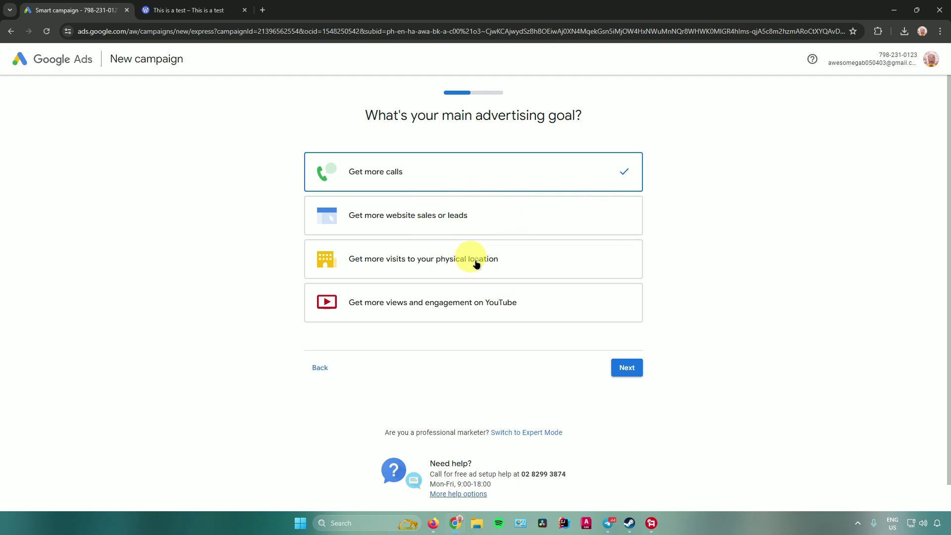
Step: Choose 'Get more website sales or leads' as the campaign goal
{"action": "left_click", "coordinate": [389, 218]}
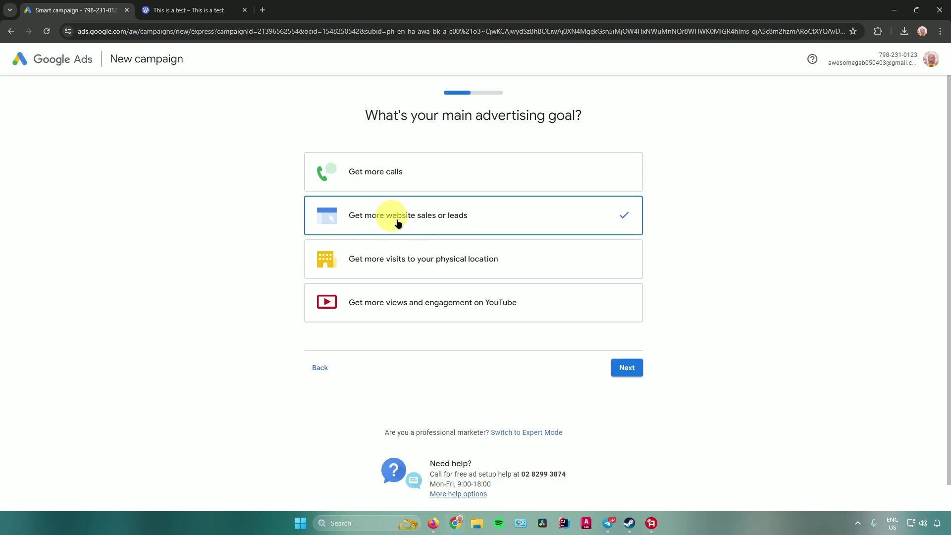
{"action": "left_click", "coordinate": [637, 366]}
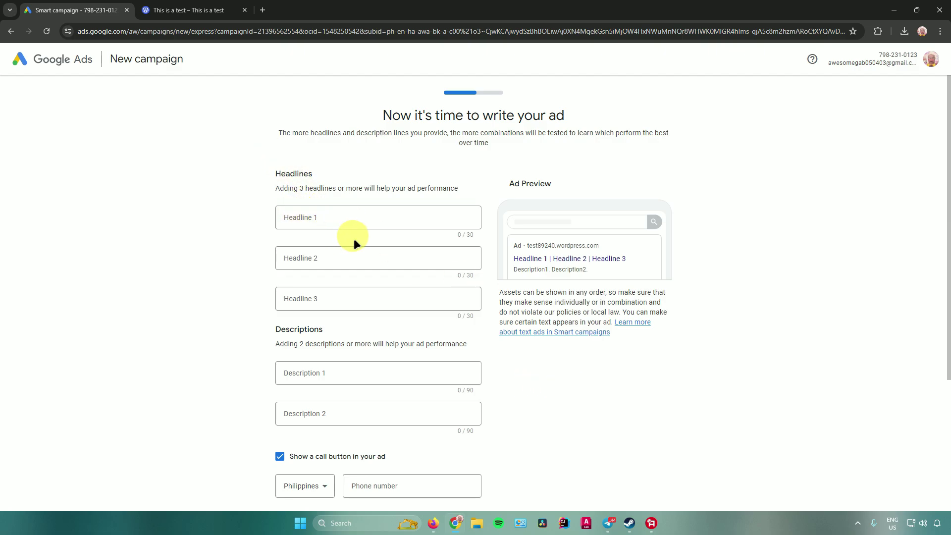
Step: Enter headlines 'Sample Headline 1', 'Sample Headline 2' and 'Sample Headline 3'
{"action": "scroll", "coordinate": [354, 238], "scroll_direction": "down", "scroll_amount": 2}
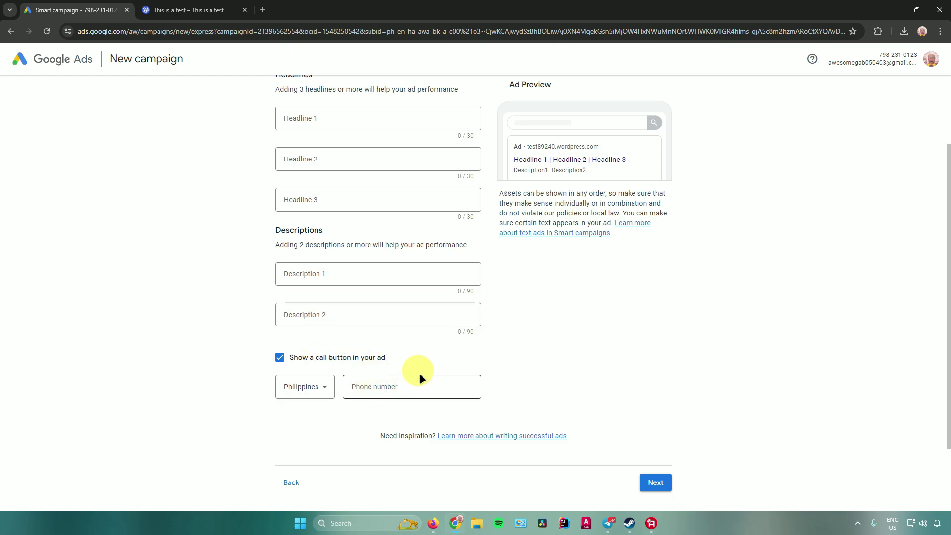
{"action": "scroll", "coordinate": [419, 375], "scroll_direction": "up", "scroll_amount": 2}
{"action": "left_click", "coordinate": [321, 214]}
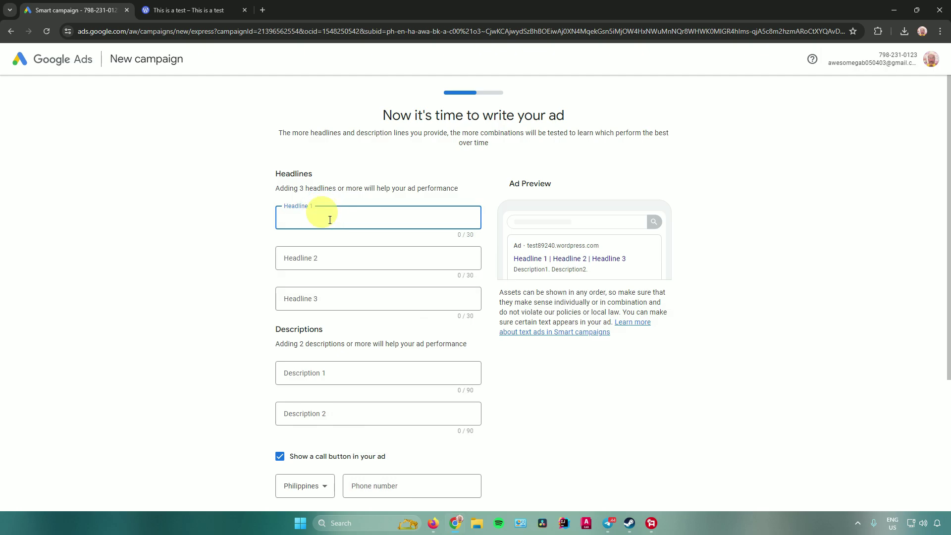
{"action": "type", "text": "Sanmple"}
{"action": "key", "text": "BackSpace"}
{"action": "key", "text": "BackSpace"}
{"action": "key", "text": "BackSpace"}
{"action": "key", "text": "BackSpace"}
{"action": "key", "text": "BackSpace"}
{"action": "type", "text": "mple Headline 12"}
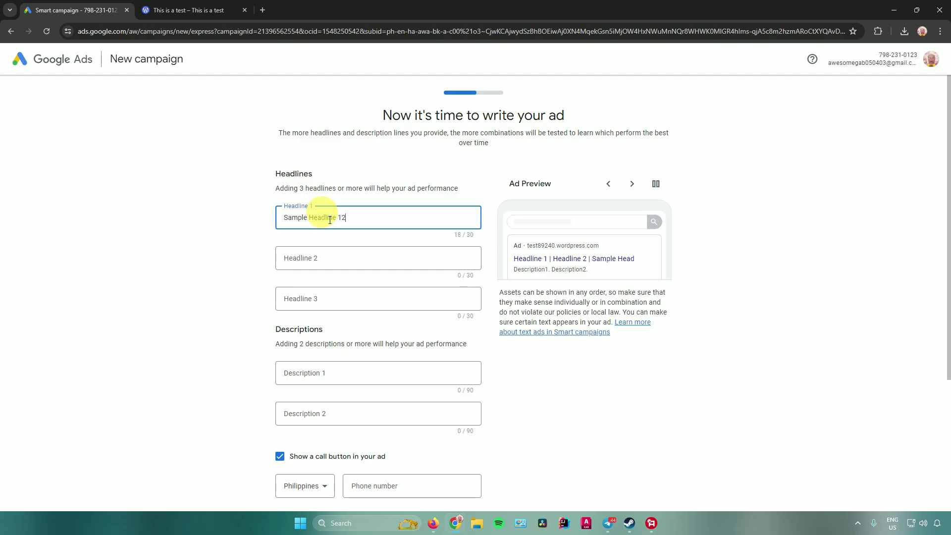
{"action": "key", "text": "BackSpace"}
{"action": "left_click", "coordinate": [323, 258]}
{"action": "type", "text": "San"}
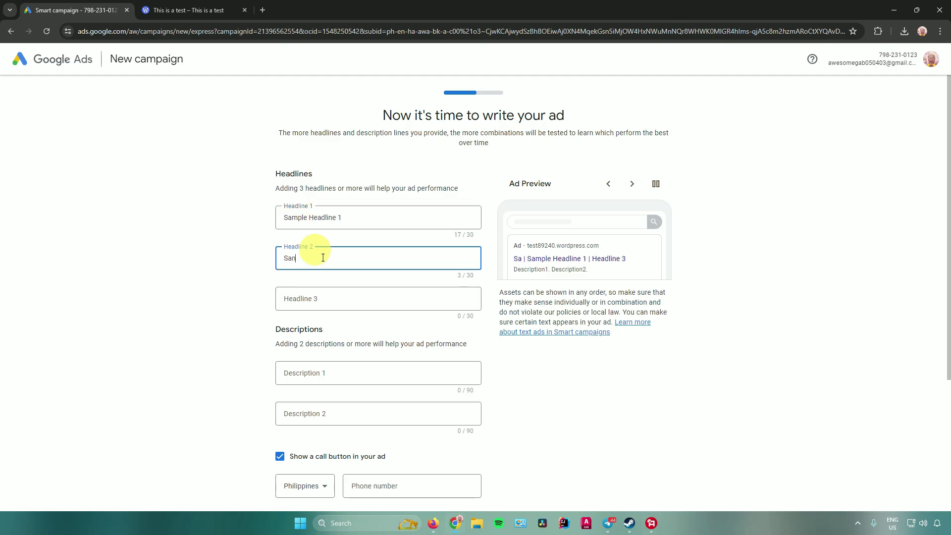
{"action": "key", "text": "BackSpace"}
{"action": "type", "text": "mple Headline 2"}
{"action": "left_click", "coordinate": [312, 292]}
{"action": "type", "text": "Sa"}
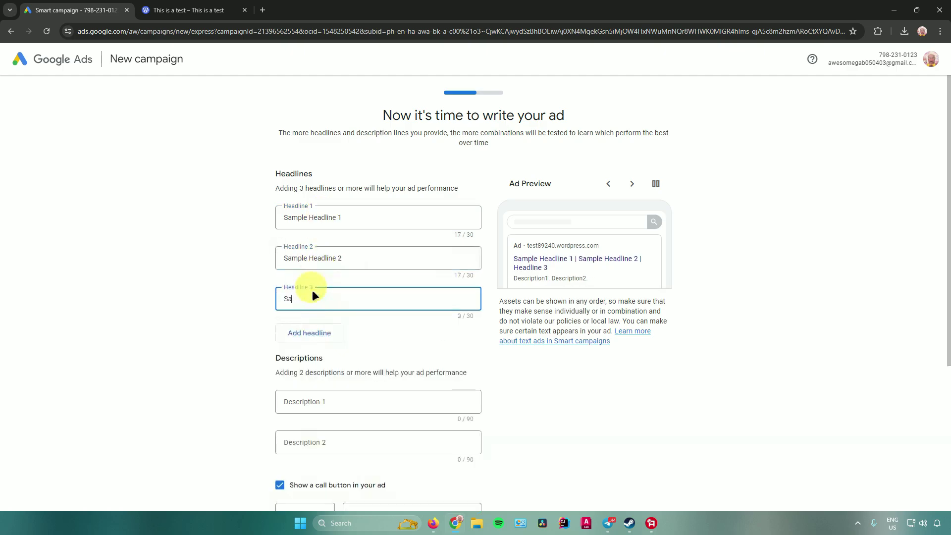
{"action": "type", "text": "mple Headline 3"}
Step: Enter descriptions 'Descriptions 1' and 'Descriptions 2' and turn off the call button
{"action": "scroll", "coordinate": [388, 334], "scroll_direction": "down", "scroll_amount": 1}
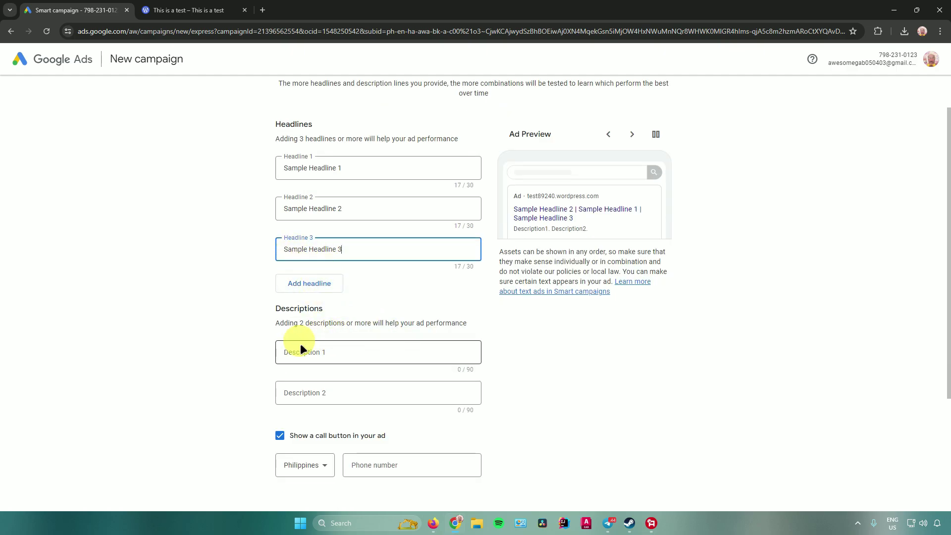
{"action": "left_click", "coordinate": [315, 349]}
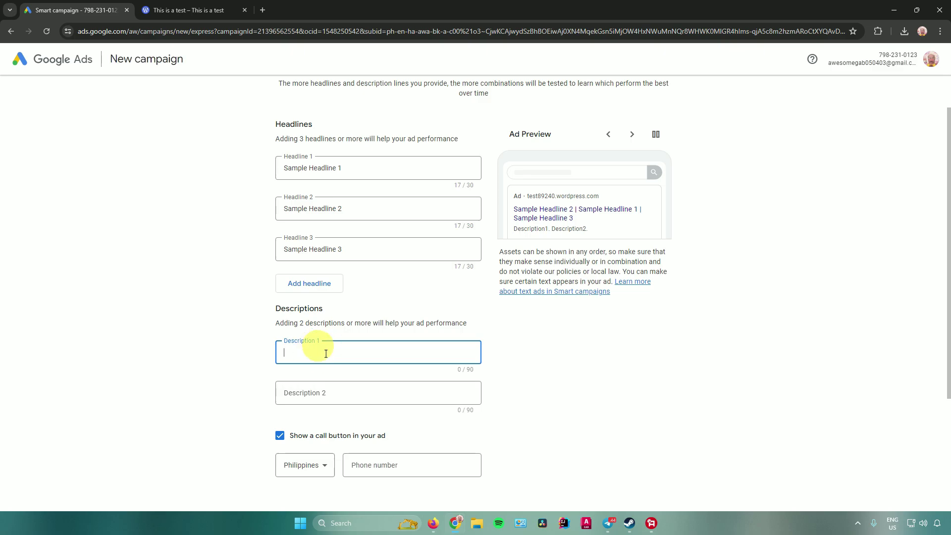
{"action": "type", "text": "Descriptions 1"}
{"action": "left_click", "coordinate": [311, 389]}
{"action": "type", "text": "Descriptio"}
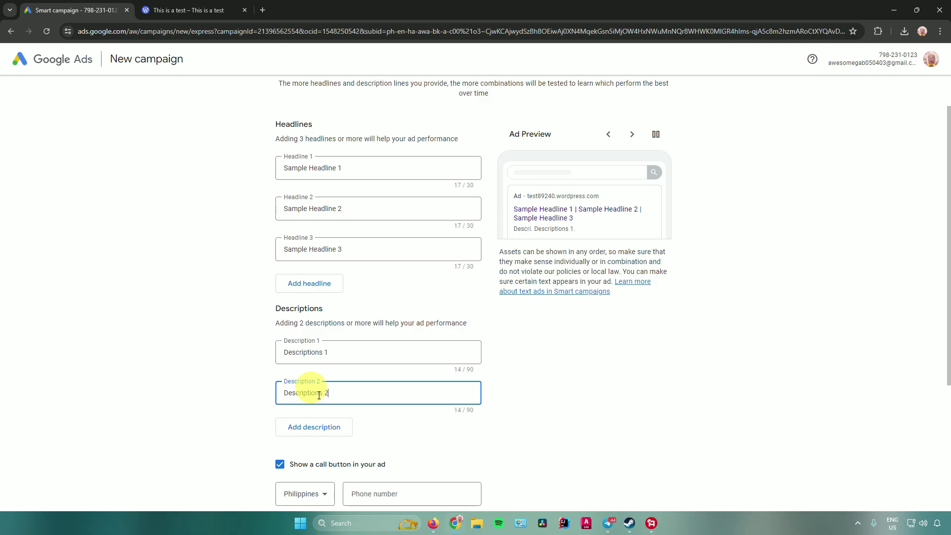
{"action": "scroll", "coordinate": [326, 391], "scroll_direction": "down", "scroll_amount": 2}
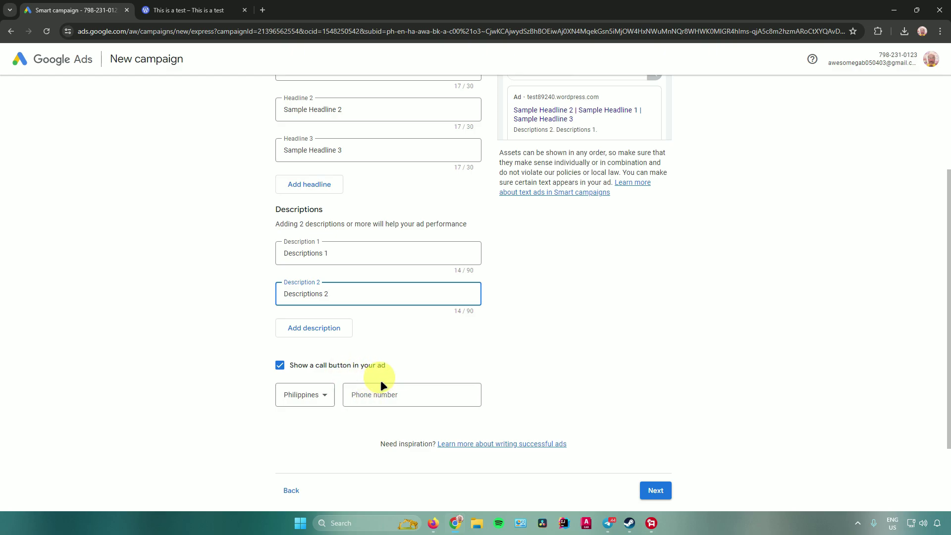
{"action": "left_click", "coordinate": [329, 368]}
{"action": "scroll", "coordinate": [581, 406], "scroll_direction": "down", "scroll_amount": 1}
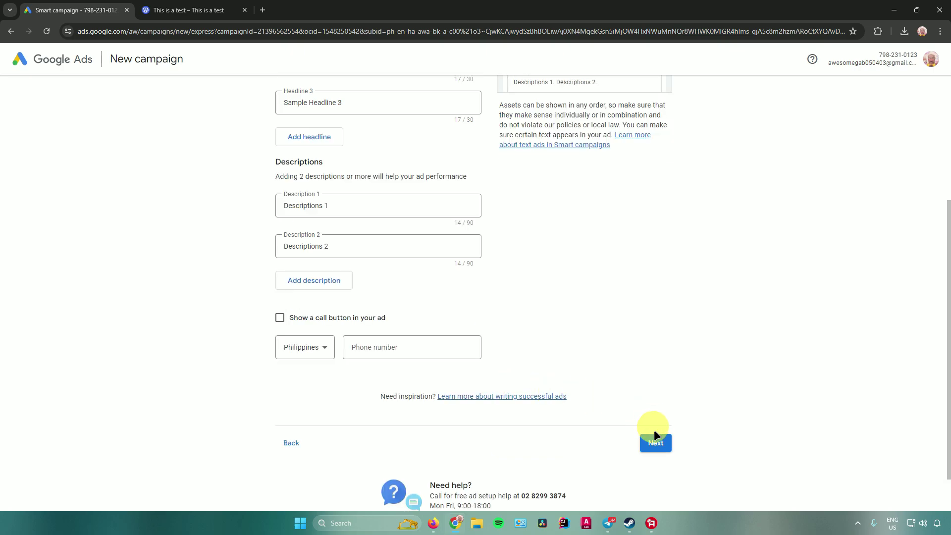
{"action": "left_click", "coordinate": [654, 436]}
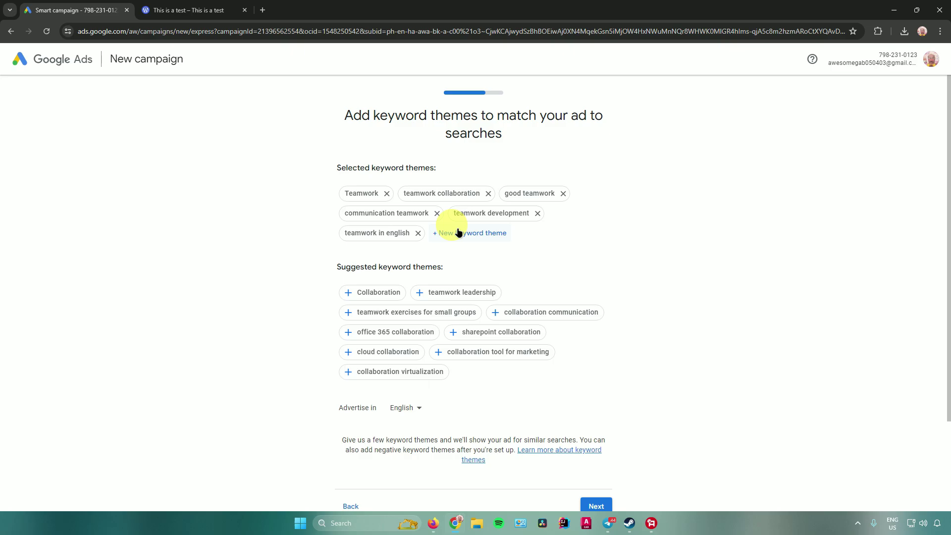
Step: Add the Collaboration, teamwork leadership and collaboration virtualization suggested keyword themes
{"action": "left_click", "coordinate": [361, 193]}
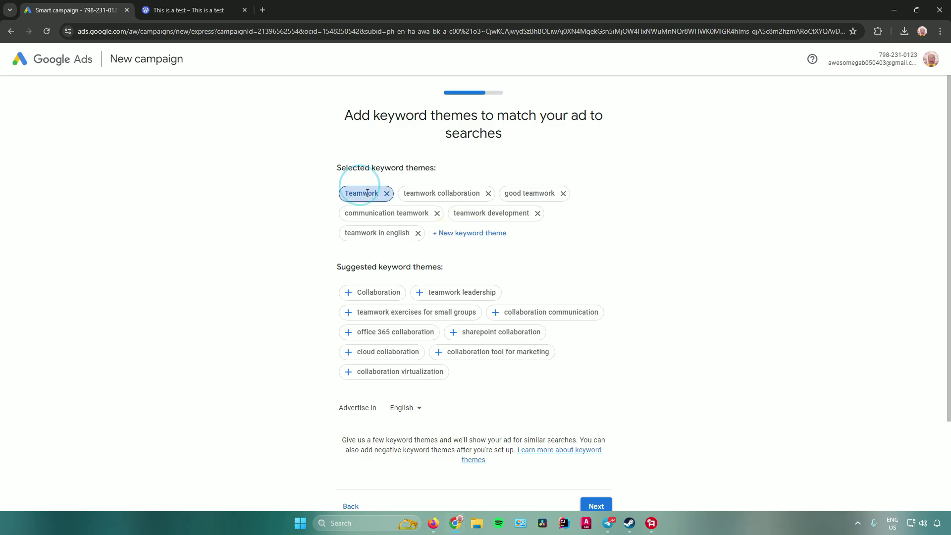
{"action": "left_click", "coordinate": [426, 193]}
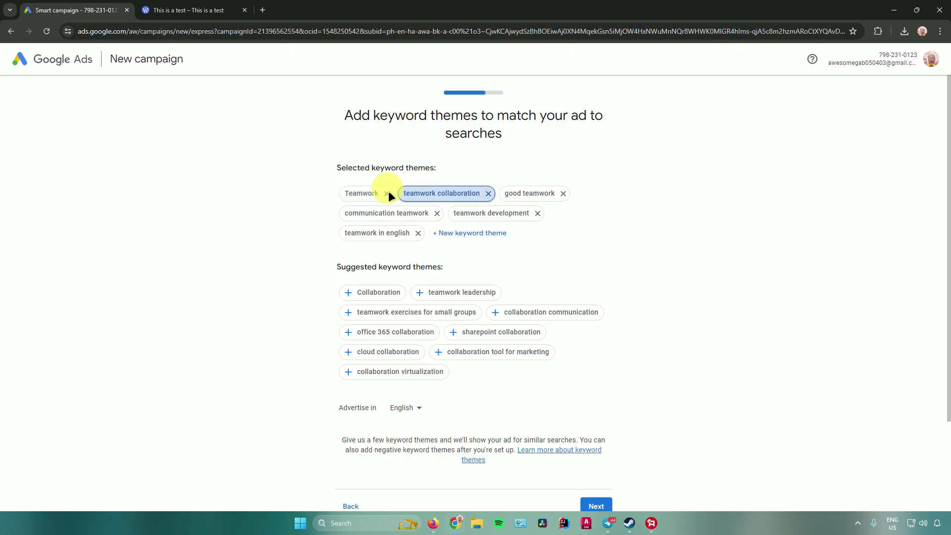
{"action": "left_click", "coordinate": [363, 194]}
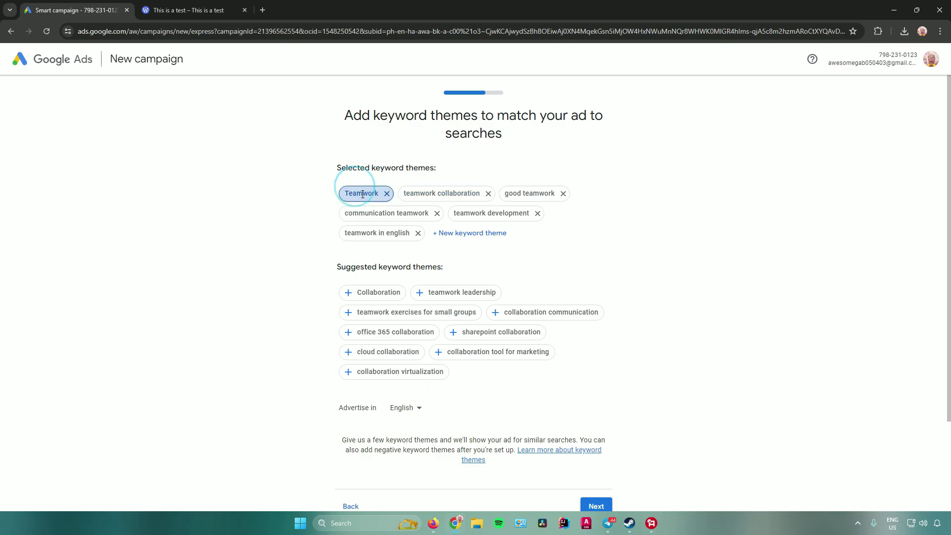
{"action": "scroll", "coordinate": [510, 238], "scroll_direction": "down", "scroll_amount": 1}
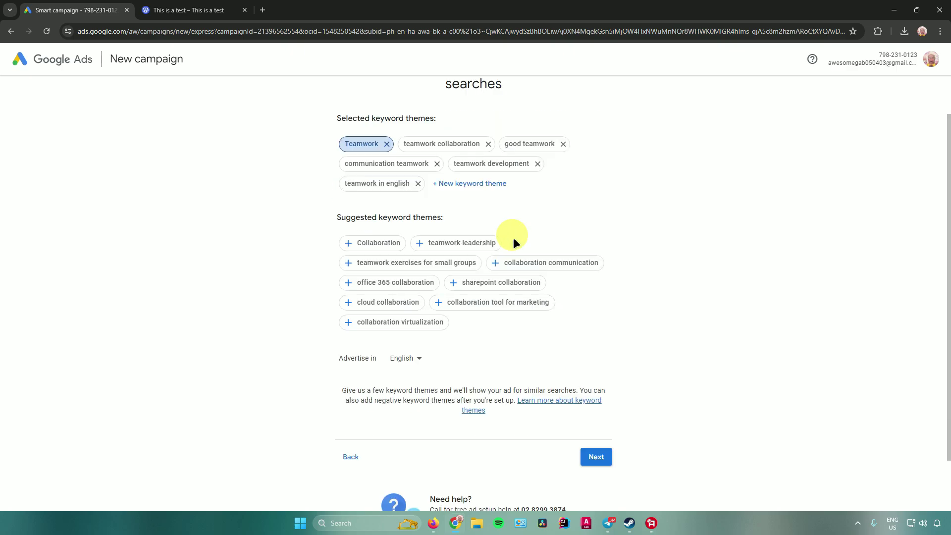
{"action": "left_click", "coordinate": [382, 241]}
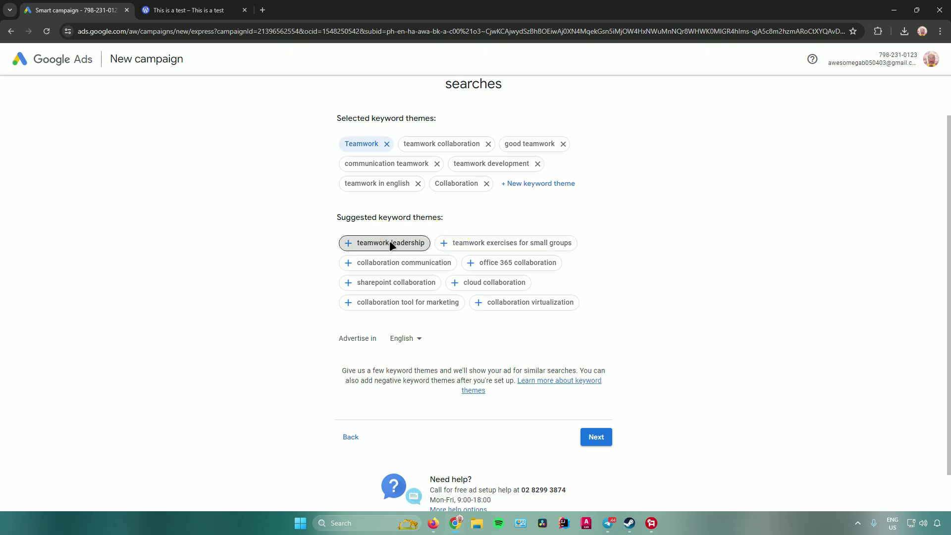
{"action": "left_click", "coordinate": [391, 243]}
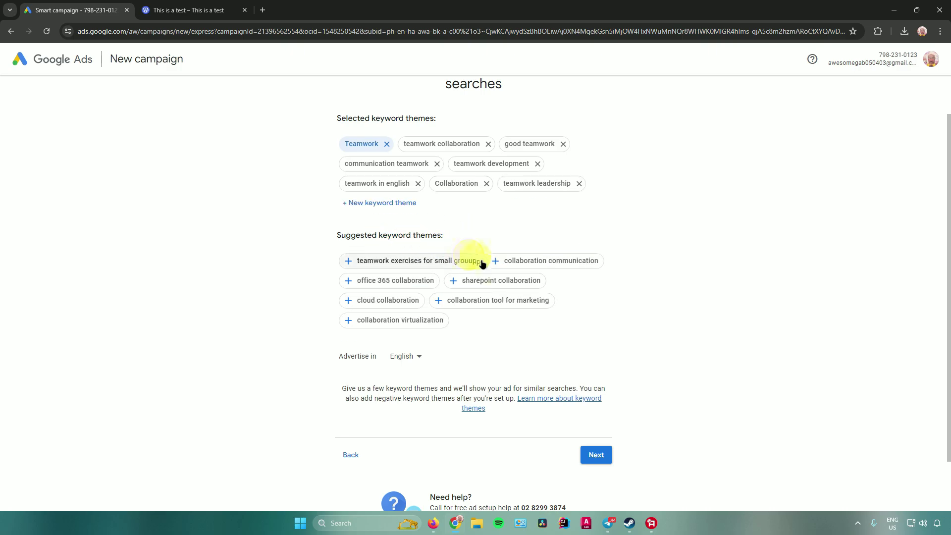
{"action": "left_click", "coordinate": [434, 319]}
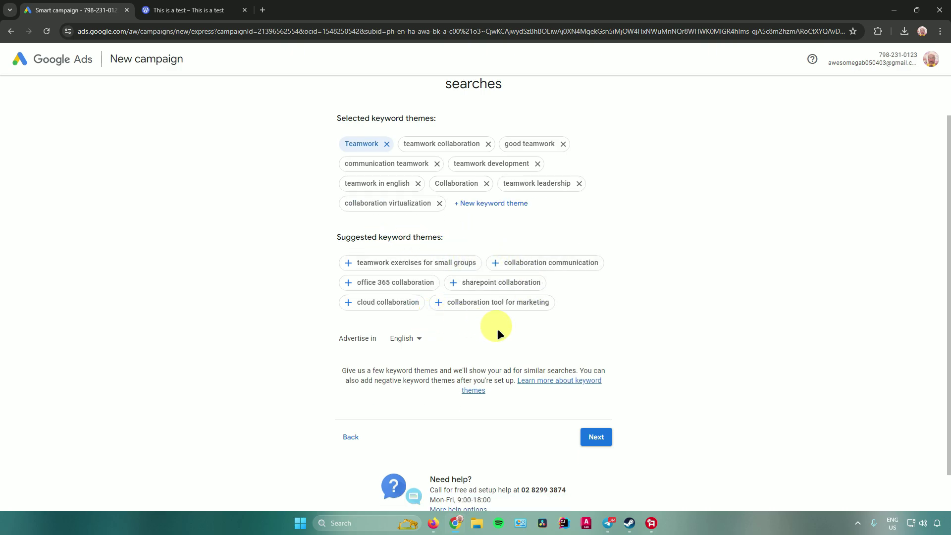
{"action": "scroll", "coordinate": [534, 325], "scroll_direction": "down", "scroll_amount": 1}
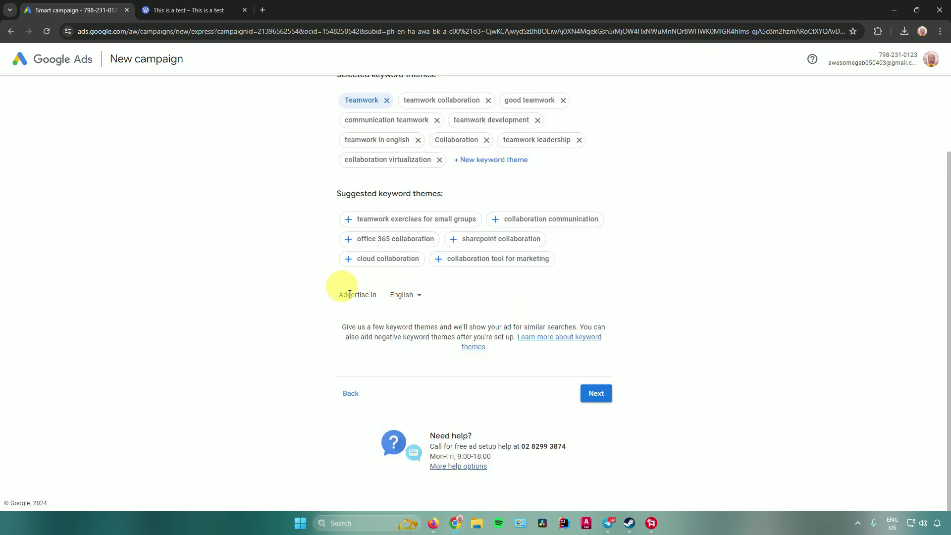
Step: Leave the advertising language as English and submit the keyword themes
{"action": "left_click", "coordinate": [401, 296]}
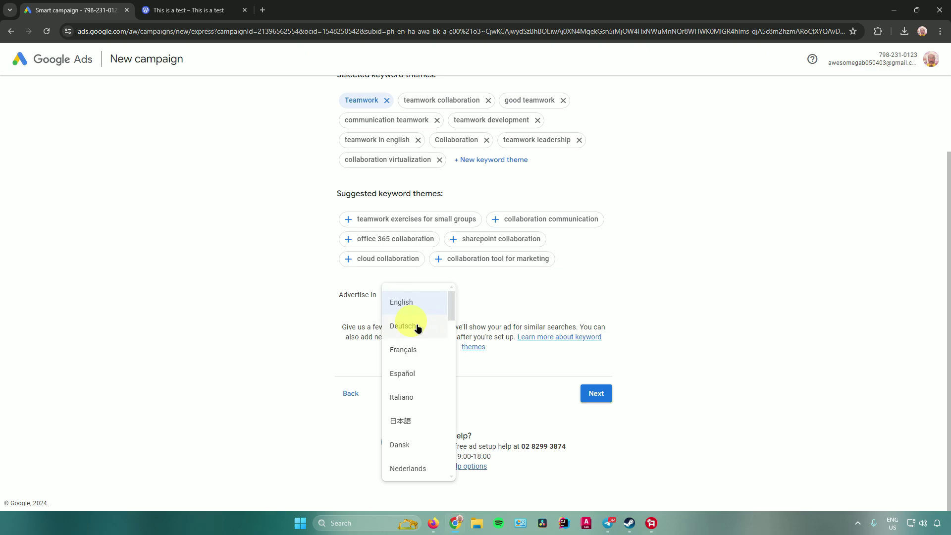
{"action": "scroll", "coordinate": [418, 328], "scroll_direction": "down", "scroll_amount": 4}
{"action": "scroll", "coordinate": [423, 330], "scroll_direction": "down", "scroll_amount": 6}
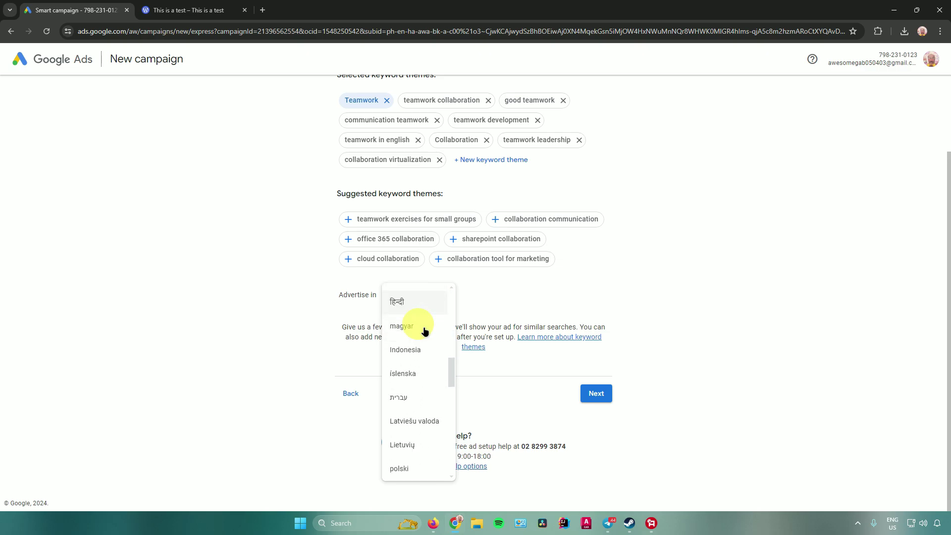
{"action": "scroll", "coordinate": [425, 332], "scroll_direction": "up", "scroll_amount": 10}
{"action": "scroll", "coordinate": [424, 329], "scroll_direction": "up", "scroll_amount": 2}
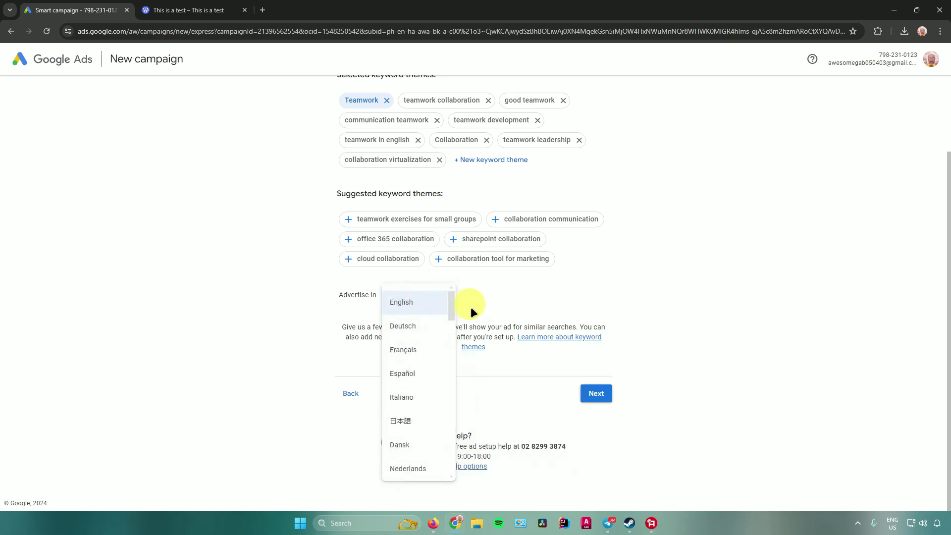
{"action": "left_click", "coordinate": [488, 292]}
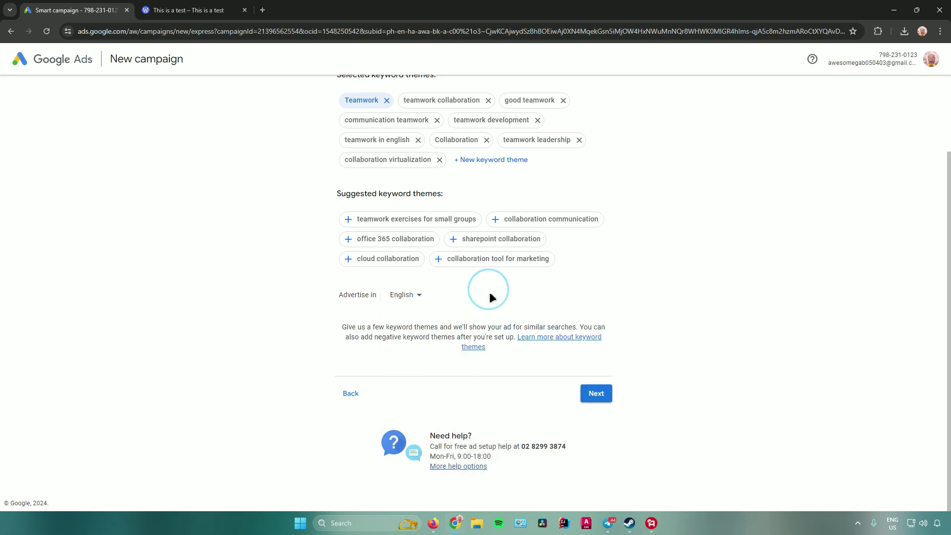
{"action": "left_click", "coordinate": [597, 394]}
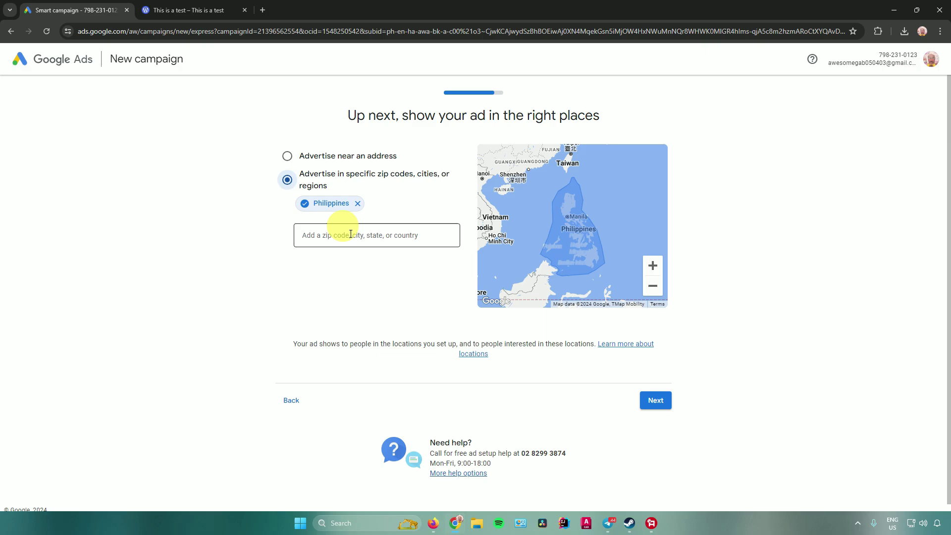
Step: Confirm Philippines as the target region and continue
{"action": "left_click", "coordinate": [318, 229]}
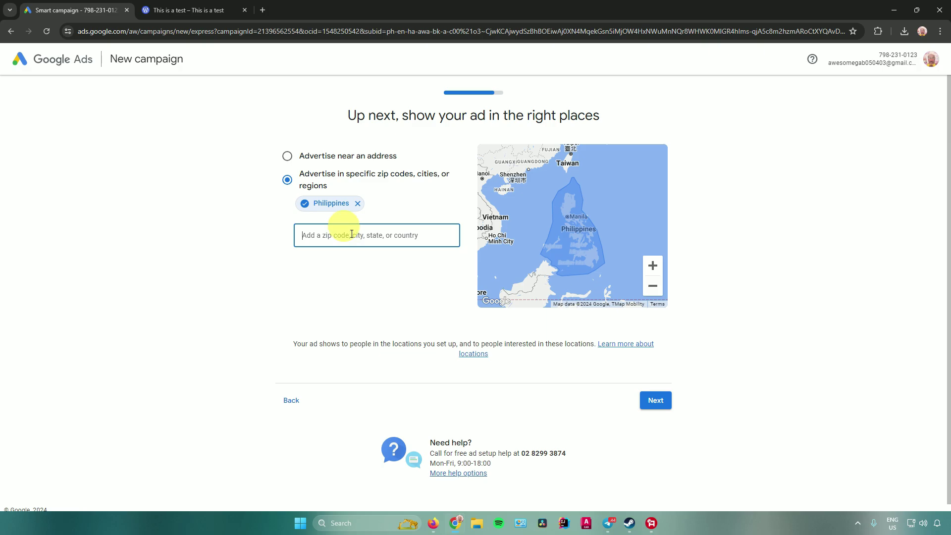
{"action": "left_click", "coordinate": [650, 400]}
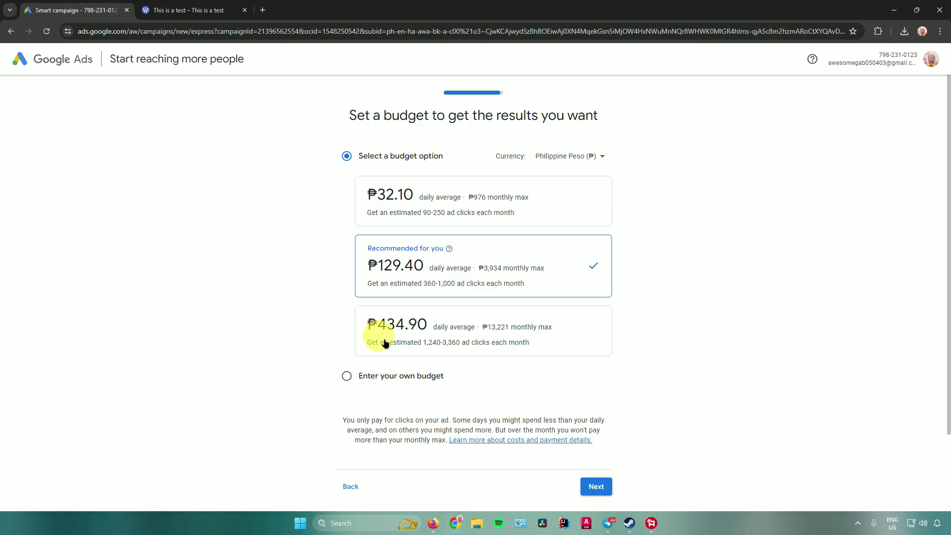
Step: Keep the recommended ₱129.40 daily budget option instead of a custom budget
{"action": "left_click", "coordinate": [346, 376]}
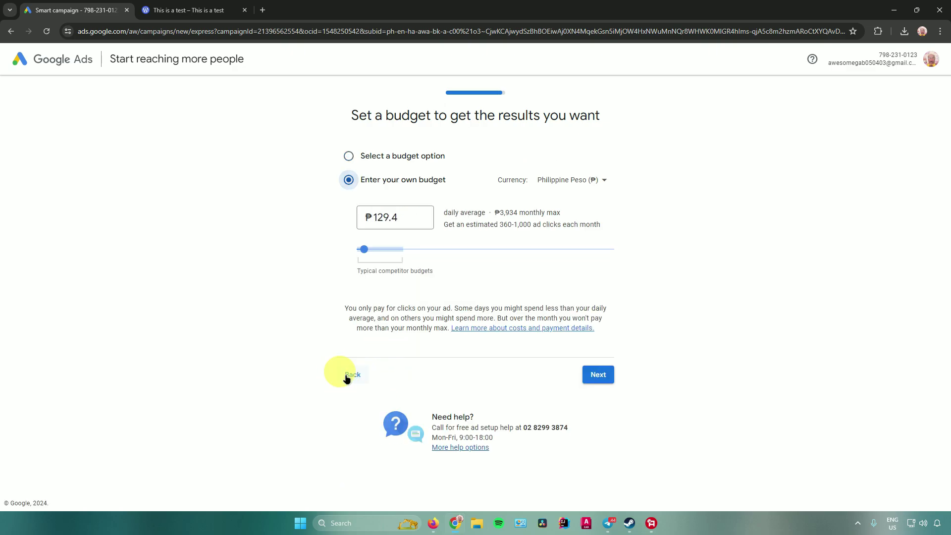
{"action": "left_click", "coordinate": [346, 157]}
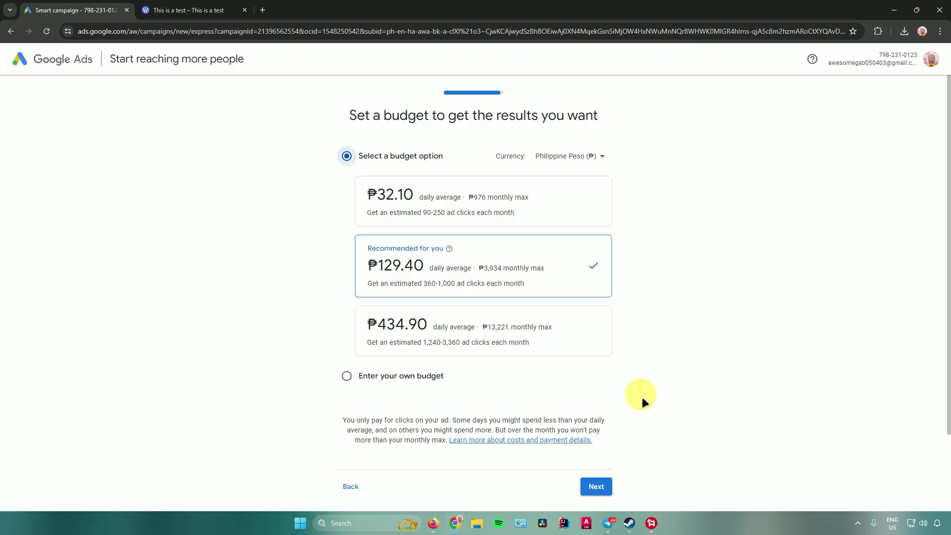
{"action": "left_click", "coordinate": [596, 486]}
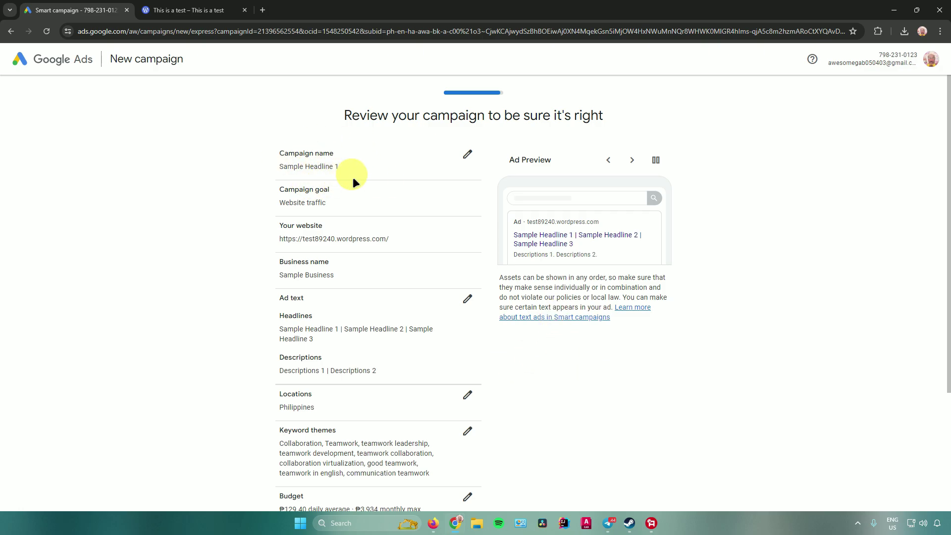
Step: Scroll through the Review your campaign summary and approve it
{"action": "scroll", "coordinate": [353, 177], "scroll_direction": "down", "scroll_amount": 1}
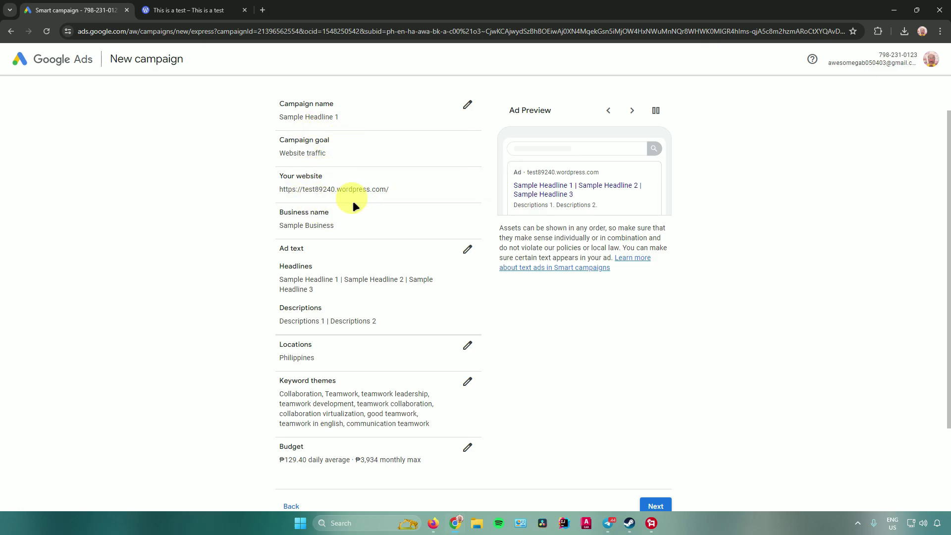
{"action": "scroll", "coordinate": [376, 292], "scroll_direction": "down", "scroll_amount": 2}
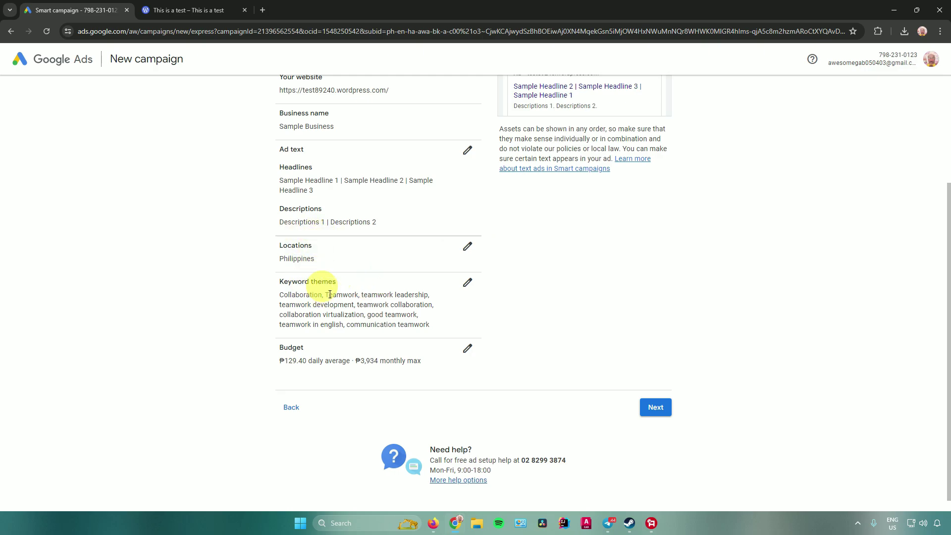
{"action": "scroll", "coordinate": [347, 319], "scroll_direction": "up", "scroll_amount": 3}
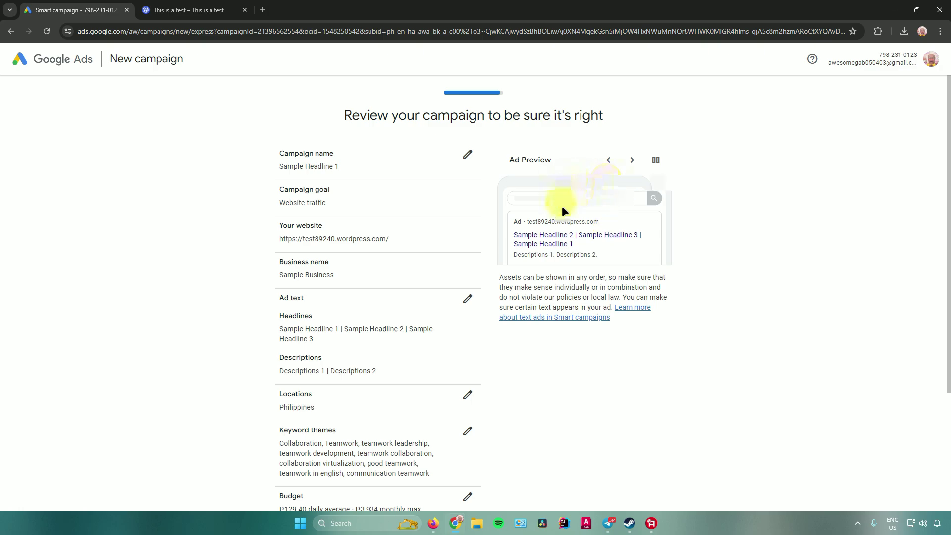
{"action": "scroll", "coordinate": [672, 228], "scroll_direction": "down", "scroll_amount": 3}
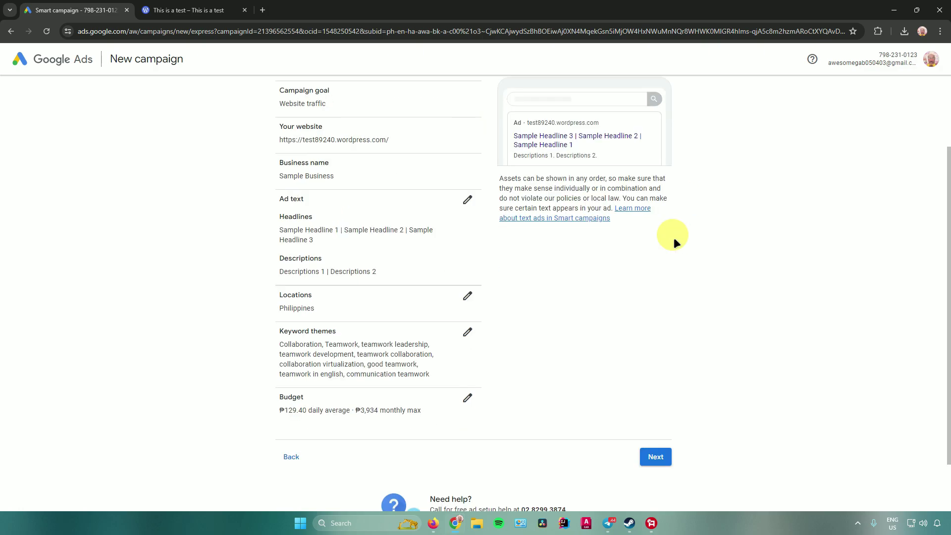
{"action": "scroll", "coordinate": [674, 237], "scroll_direction": "up", "scroll_amount": 3}
{"action": "scroll", "coordinate": [668, 243], "scroll_direction": "down", "scroll_amount": 3}
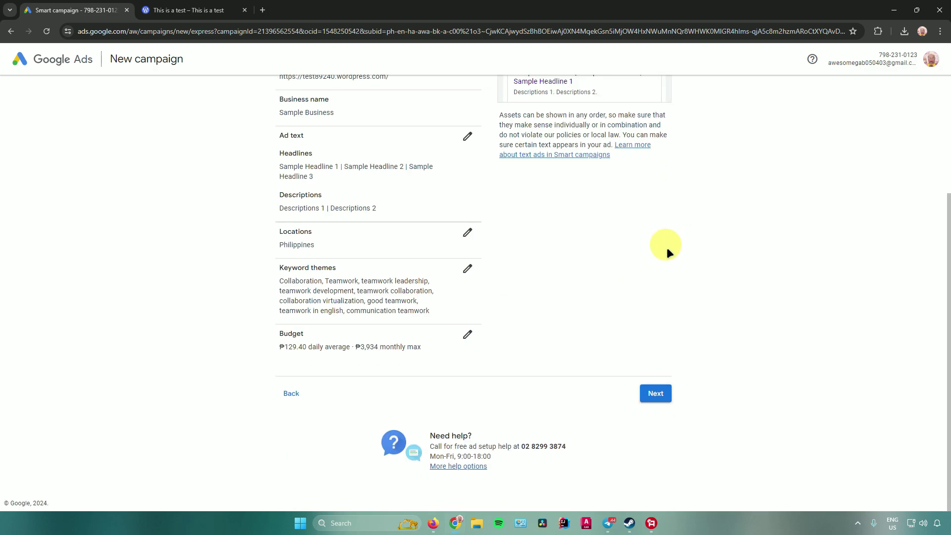
{"action": "left_click", "coordinate": [655, 393]}
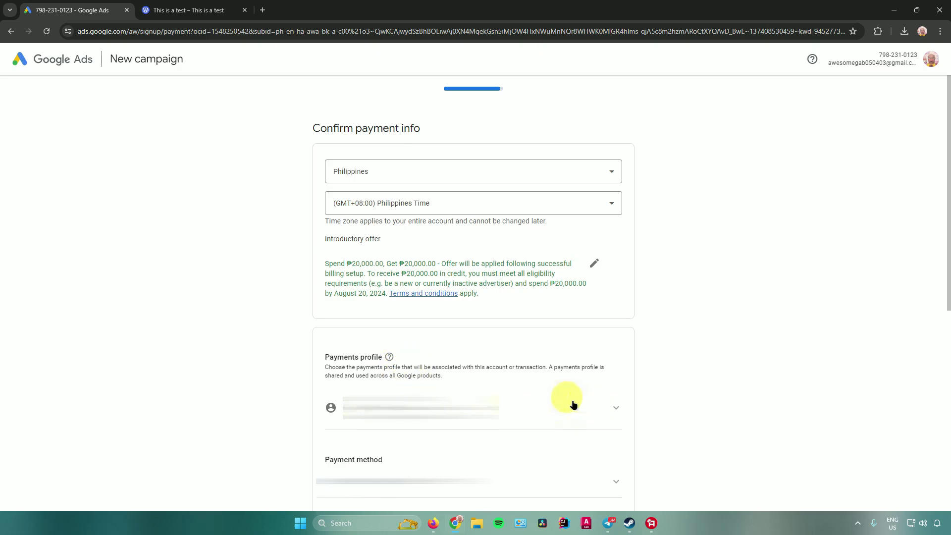
Step: Scroll down the Confirm payment info page to the Manual payments section
{"action": "scroll", "coordinate": [644, 322], "scroll_direction": "down", "scroll_amount": 8}
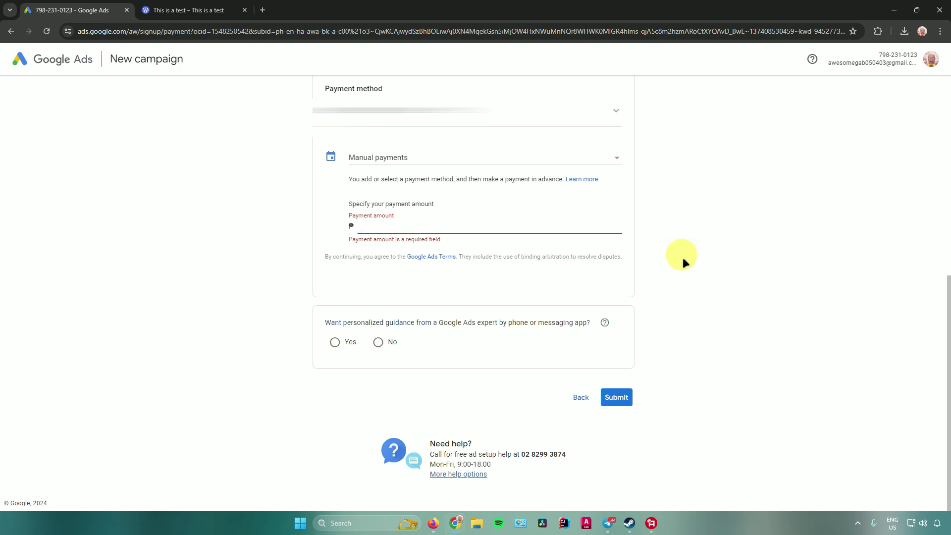